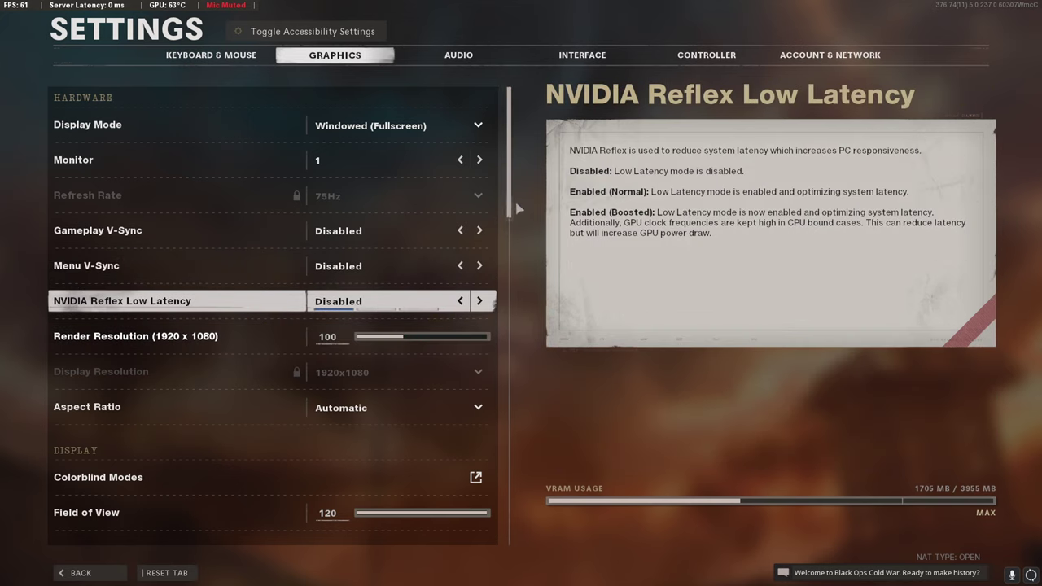
Examine the graphics display settings and the Colorblind Modes color choices for you, ally, enemy and party.
scroll(510, 218, down, 5)
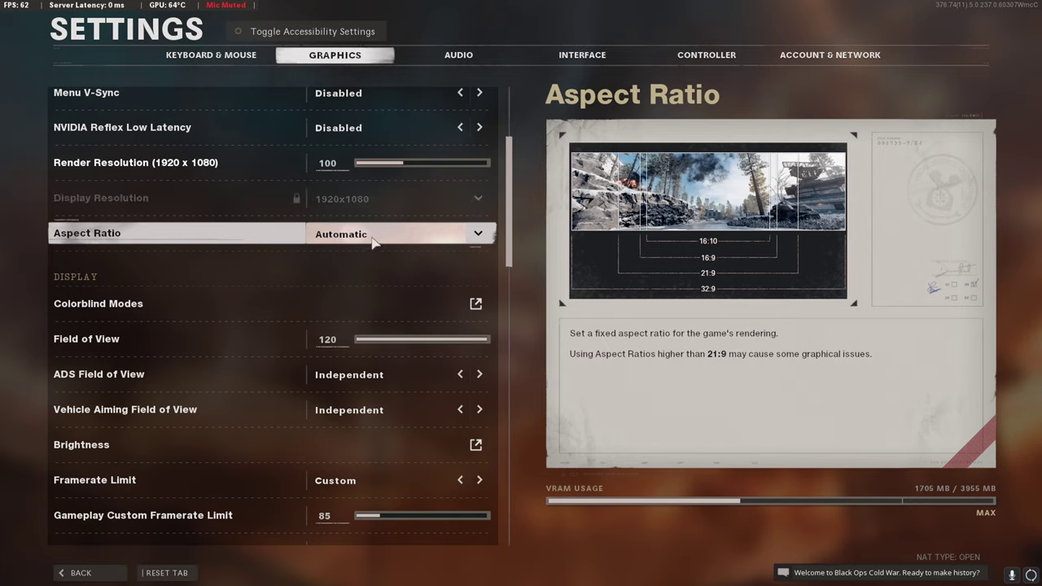
click(366, 304)
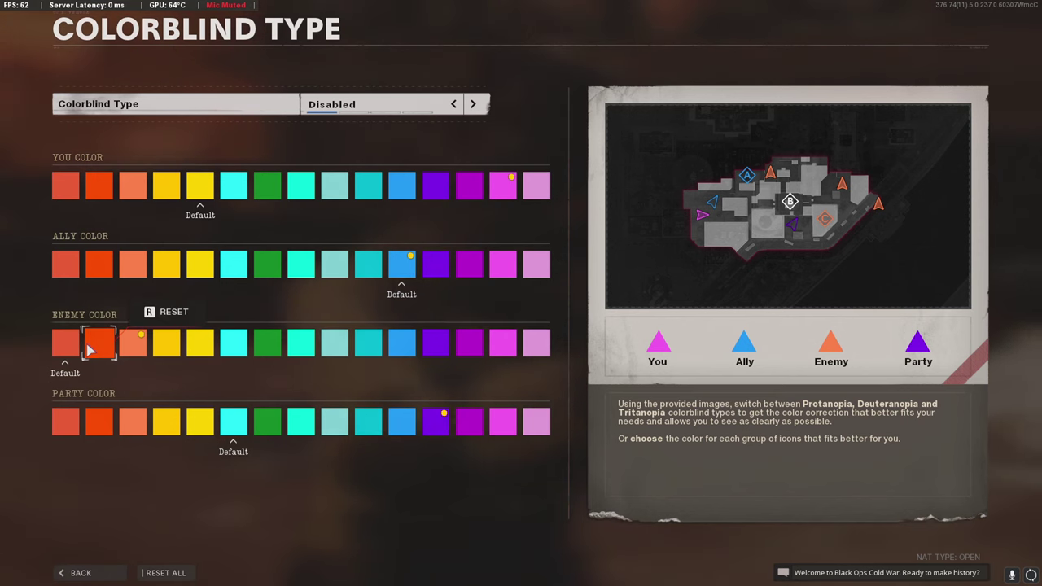
click(72, 574)
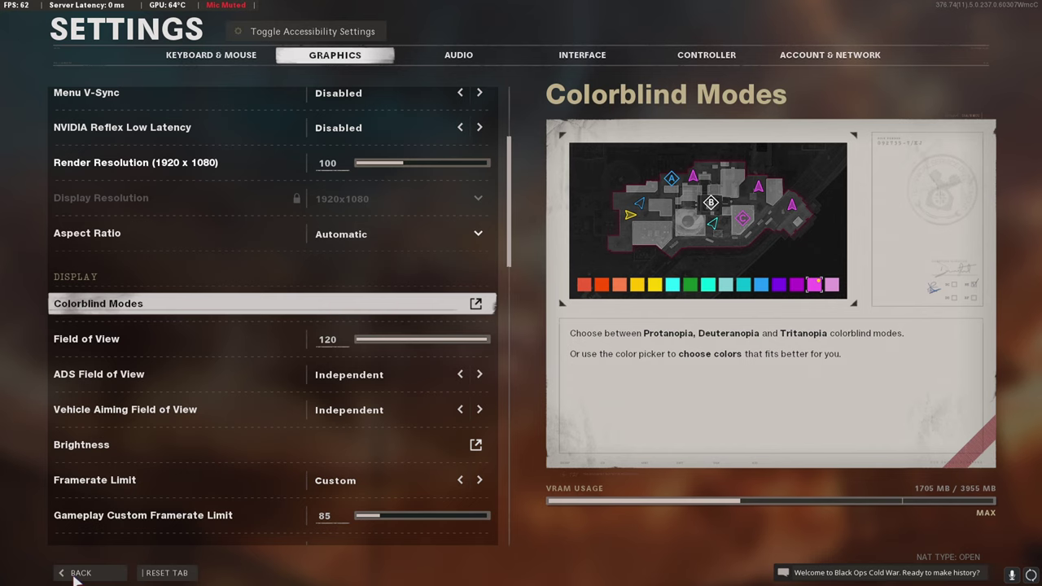
Examine the framerate limits and the Details & Textures, Shadow & Lighting and Post Processing Effects graphics settings.
scroll(204, 512, down, 5)
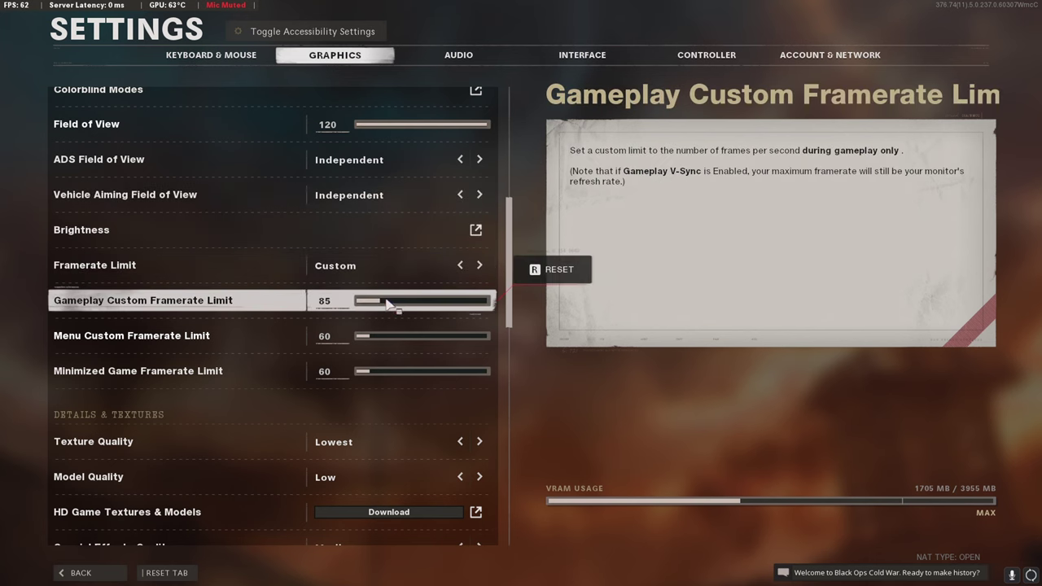
scroll(509, 314, down, 1)
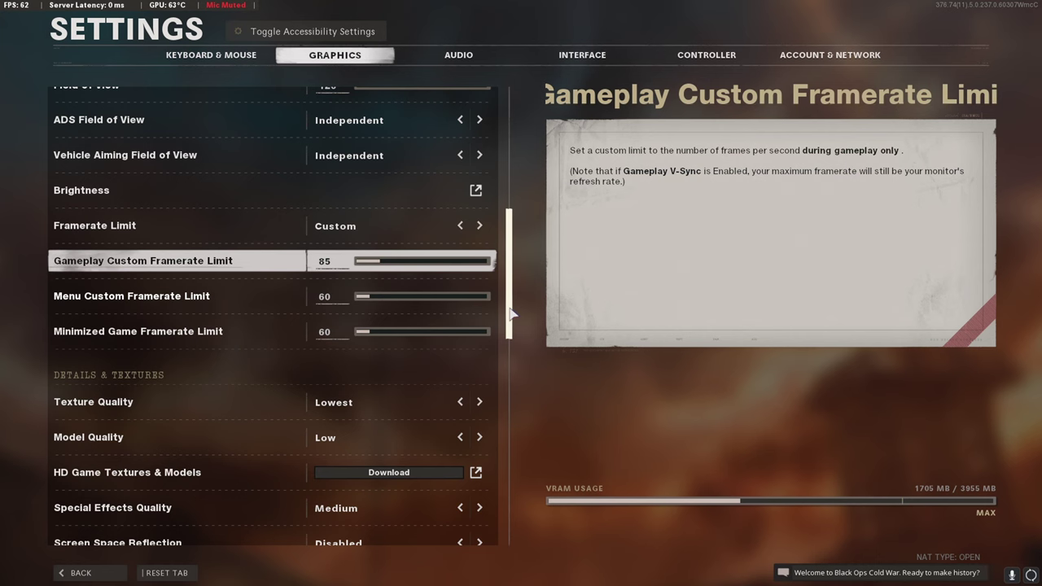
scroll(322, 215, down, 3)
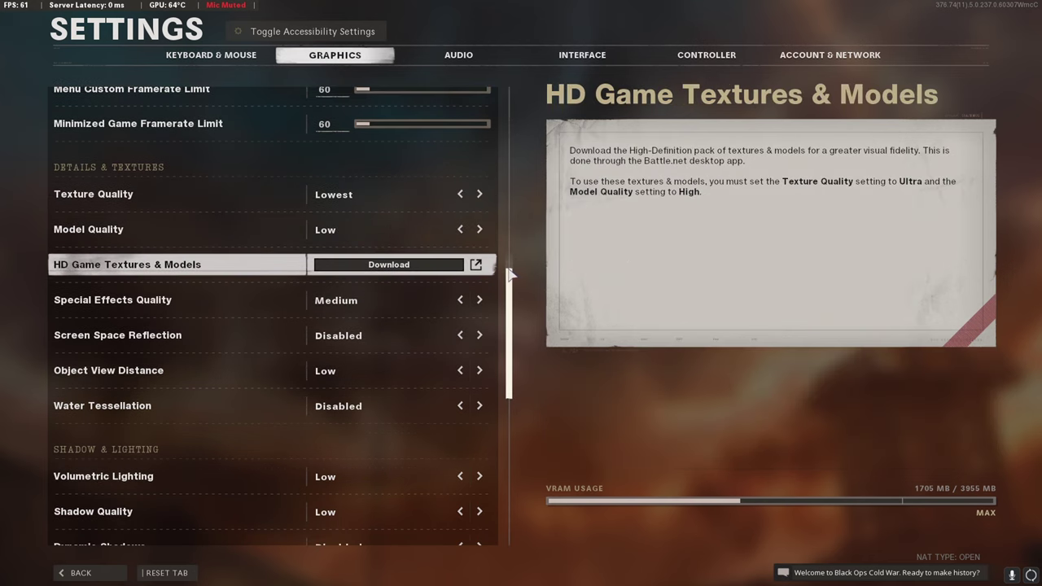
drag(508, 274, 531, 348)
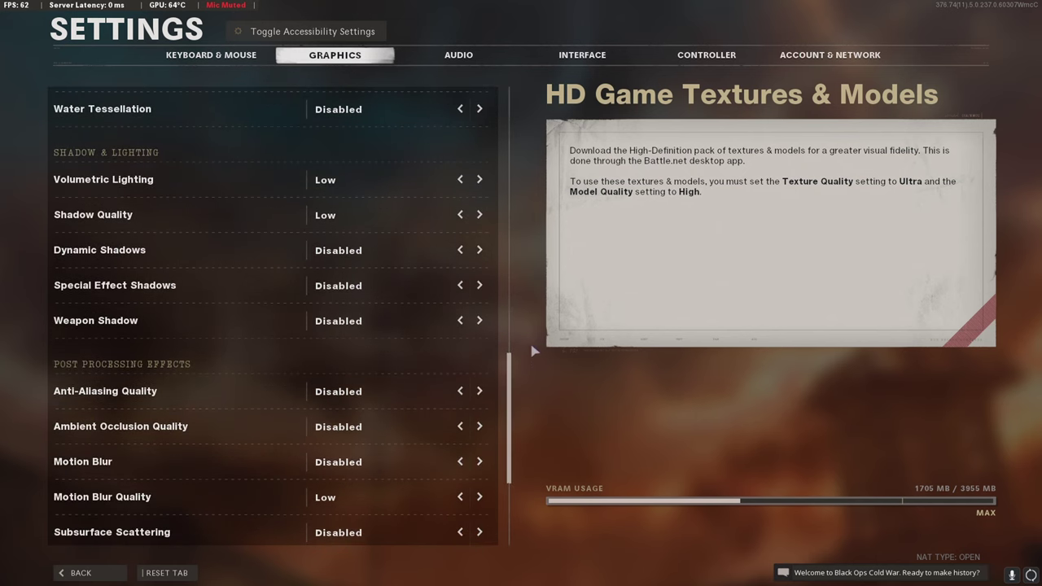
mouse_move(509, 390)
mouse_down()
mouse_move(510, 437)
mouse_move(515, 367)
mouse_move(522, 394)
mouse_up()
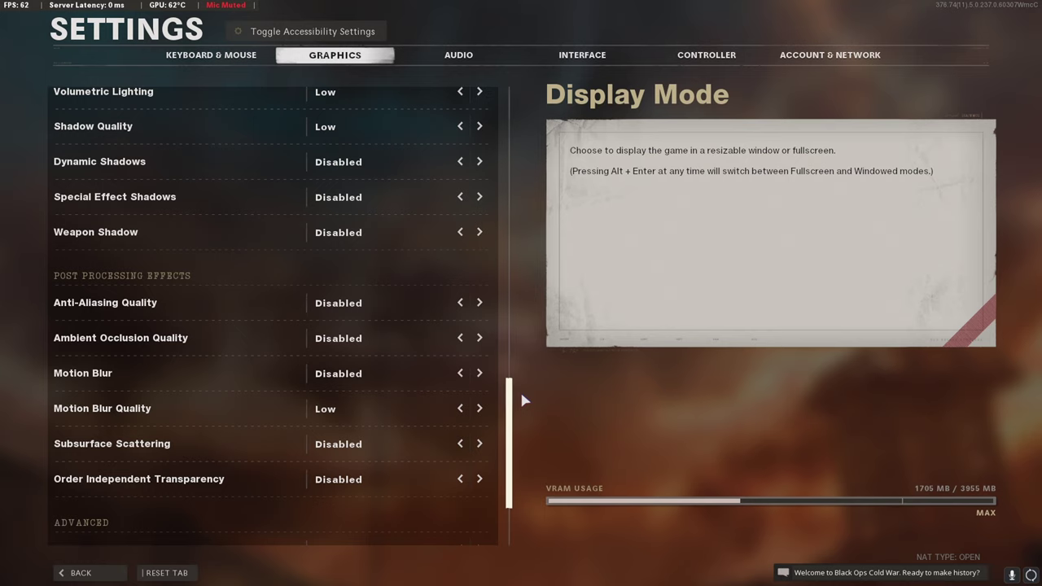
drag(510, 391, 513, 310)
scroll(506, 312, up, 2)
scroll(513, 311, down, 1)
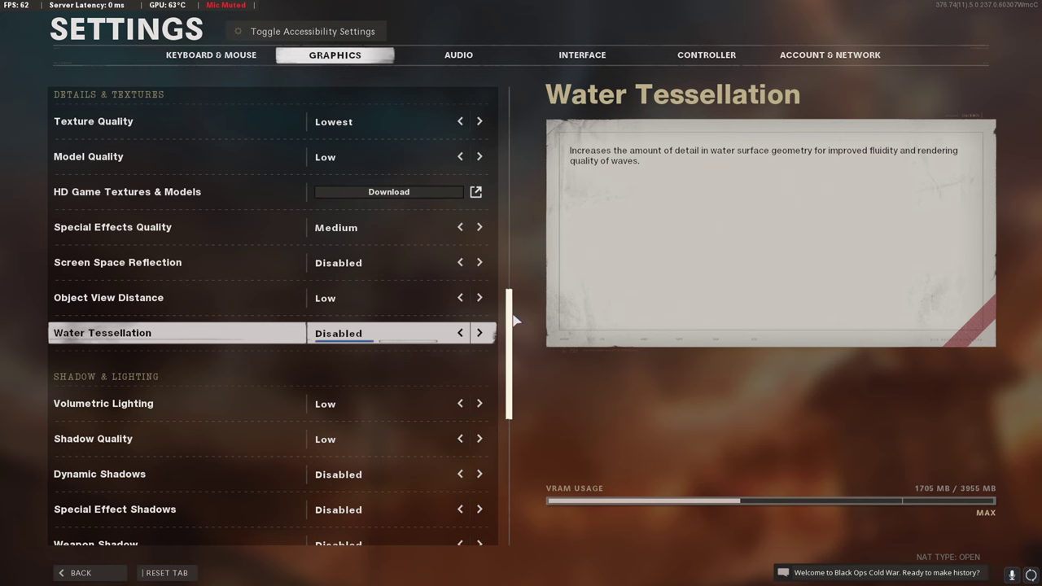
Examine the advanced graphics settings, including the available Display Adapter options.
scroll(514, 319, down, 5)
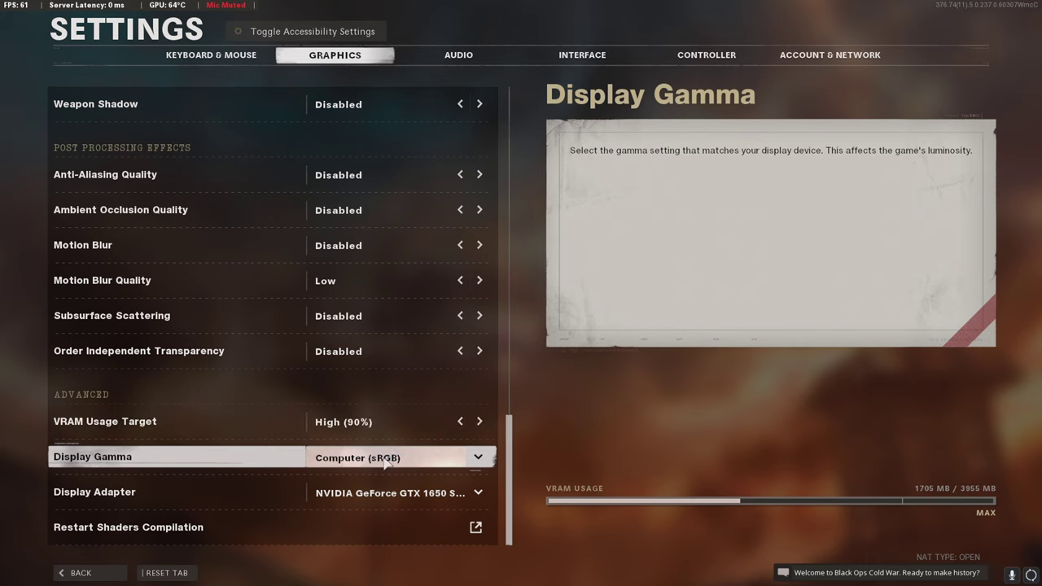
click(386, 492)
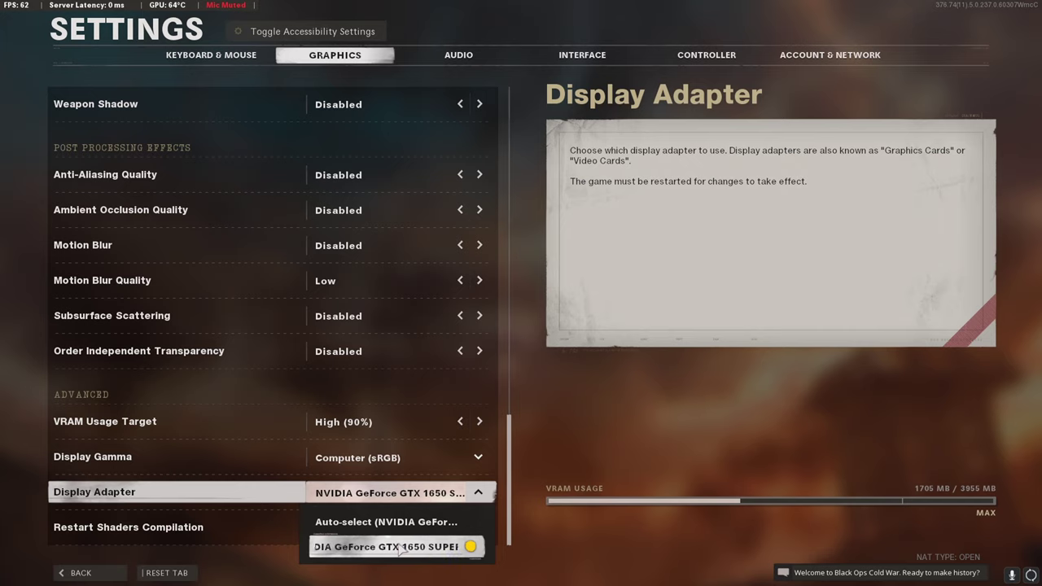
click(725, 418)
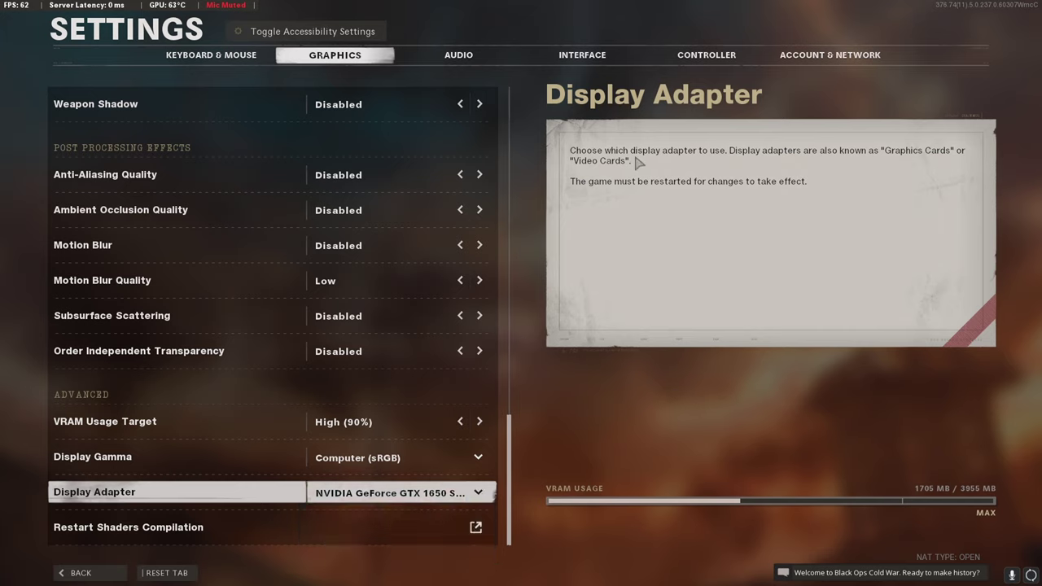
Examine the controller settings for stick sensitivity, ADS sensitivity, button layout, aim response curve and vibration.
click(696, 56)
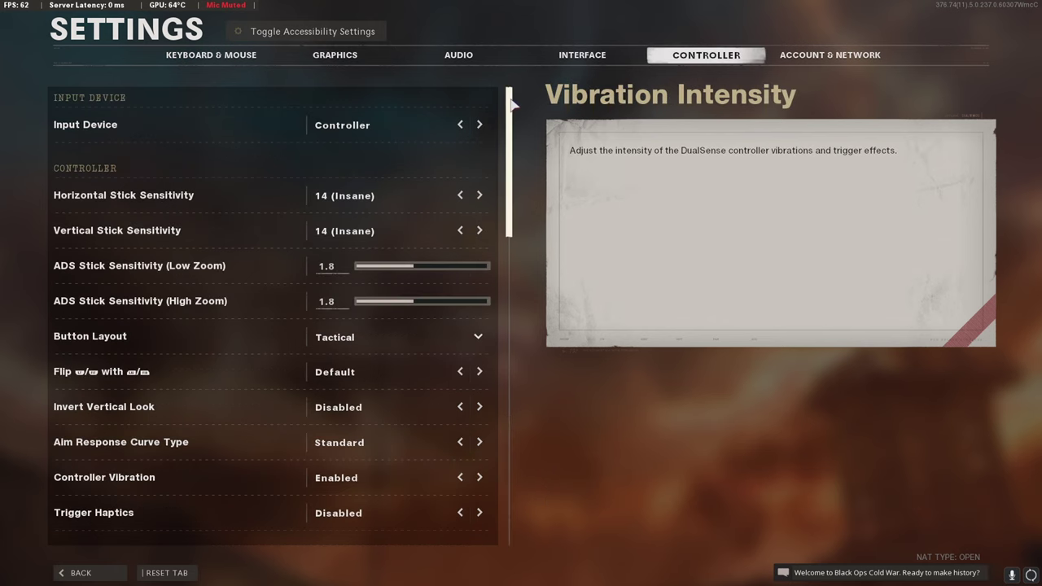
scroll(513, 102, down, 1)
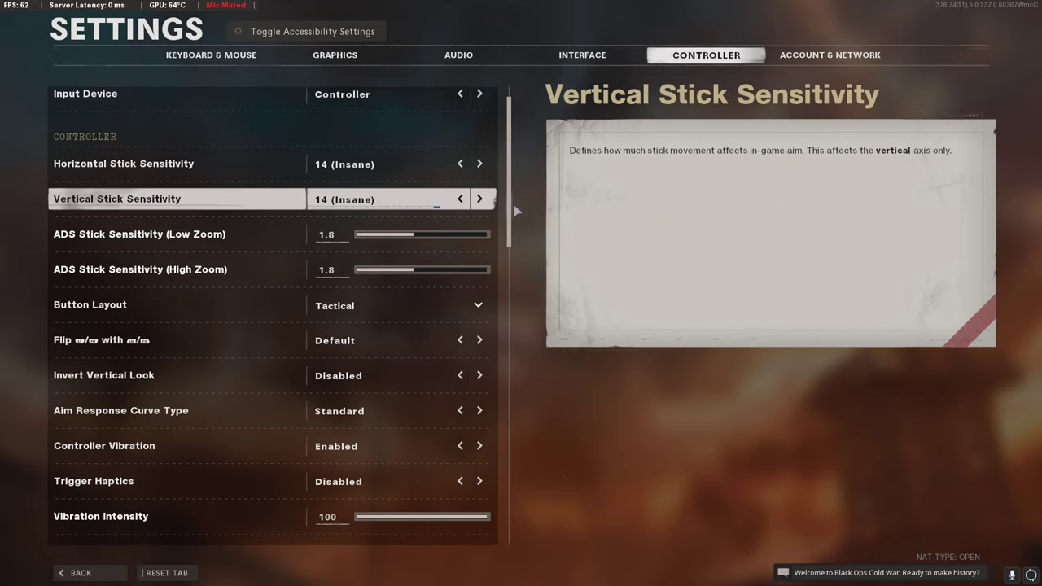
scroll(516, 216, down, 2)
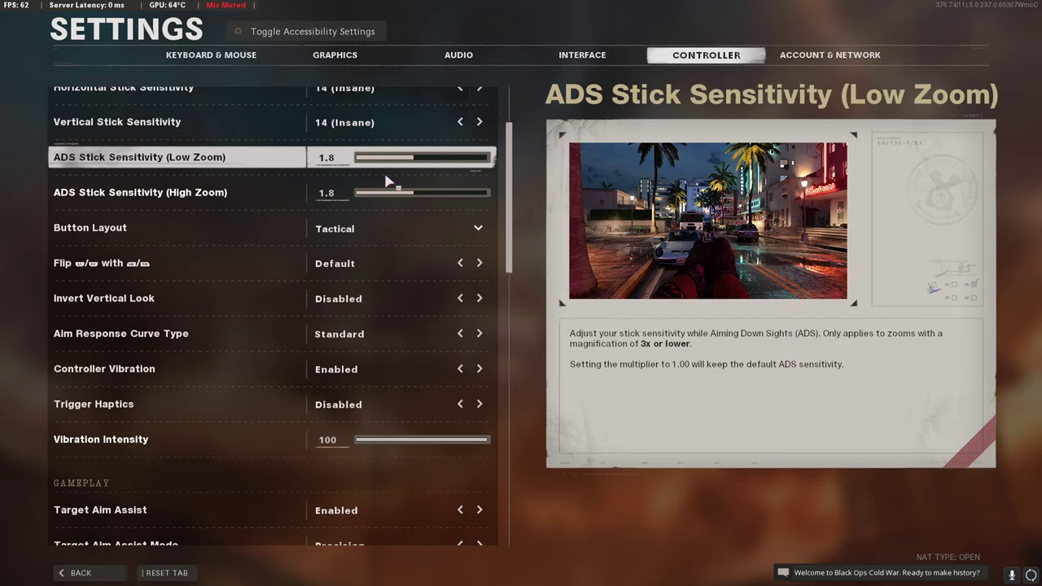
scroll(518, 213, down, 2)
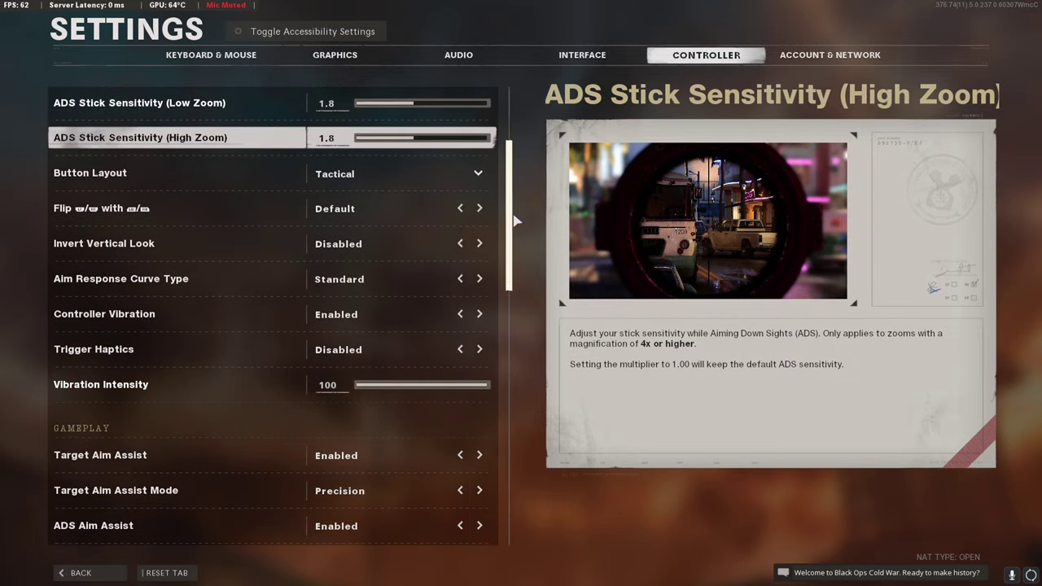
scroll(430, 144, down, 1)
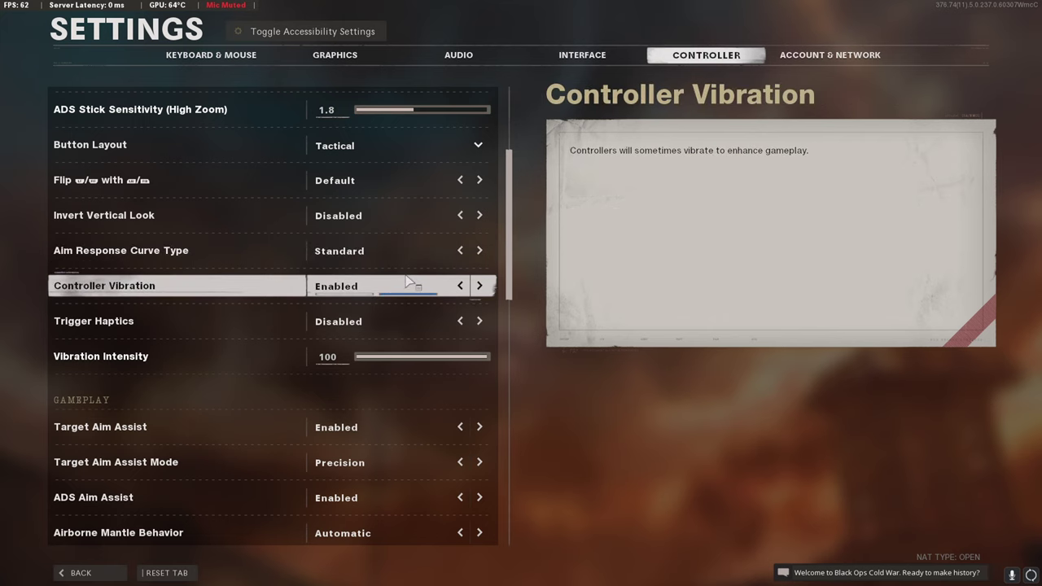
Examine the controller's gameplay settings, including the Target Aim Assist Mode and ADS Aim Assist.
scroll(411, 244, down, 5)
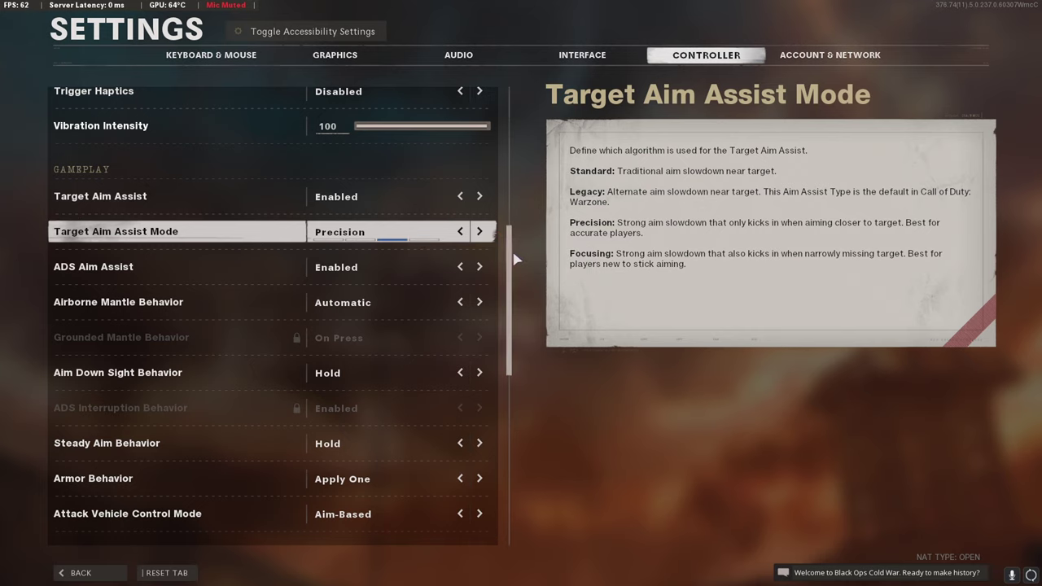
scroll(510, 253, up, 8)
drag(511, 252, 519, 397)
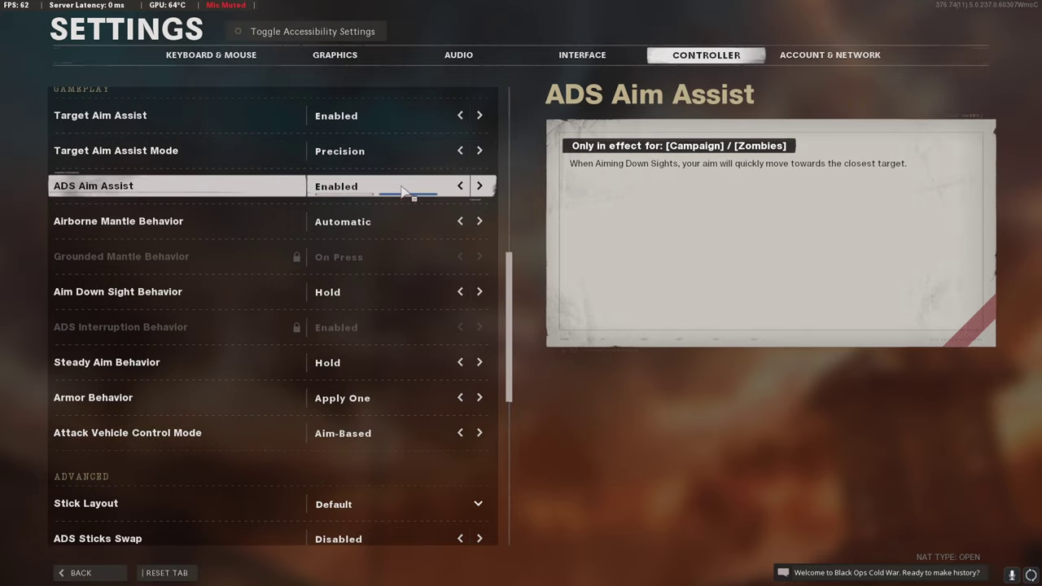
Examine the advanced controller settings from stick input thresholds to Interact/Reload Behavior, and leave the settings.
scroll(367, 204, down, 5)
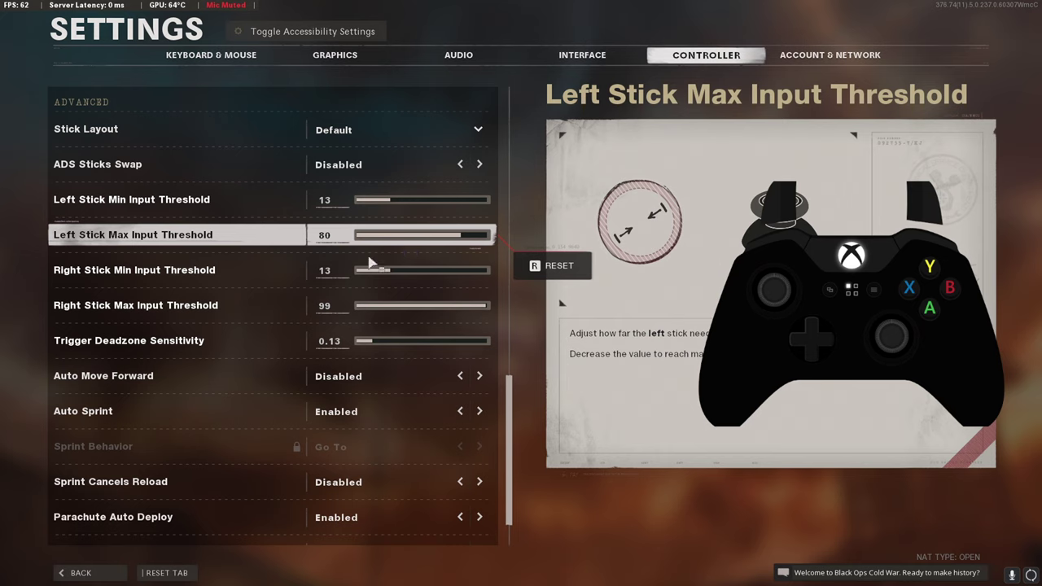
key(Down)
key(Down)
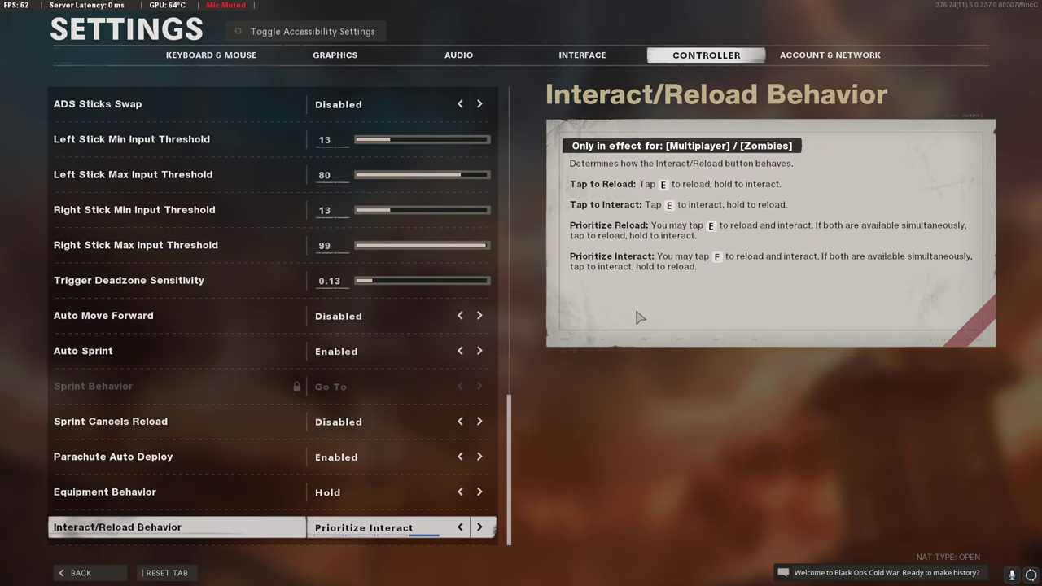
mouse_move(411, 543)
key(Escape)
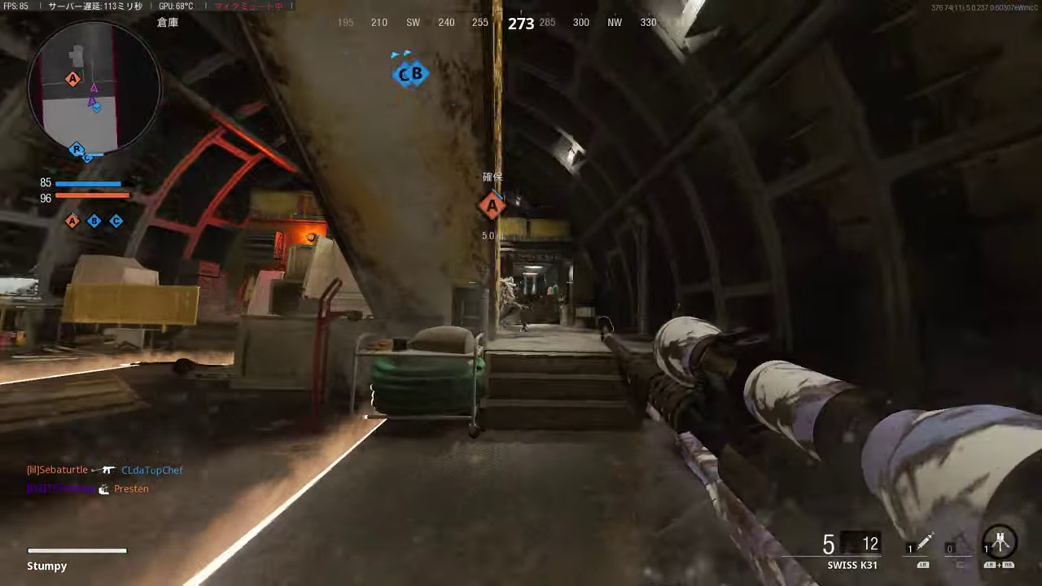
right_click(521, 293)
click(521, 293)
right_click(520, 293)
click(520, 293)
right_click(521, 293)
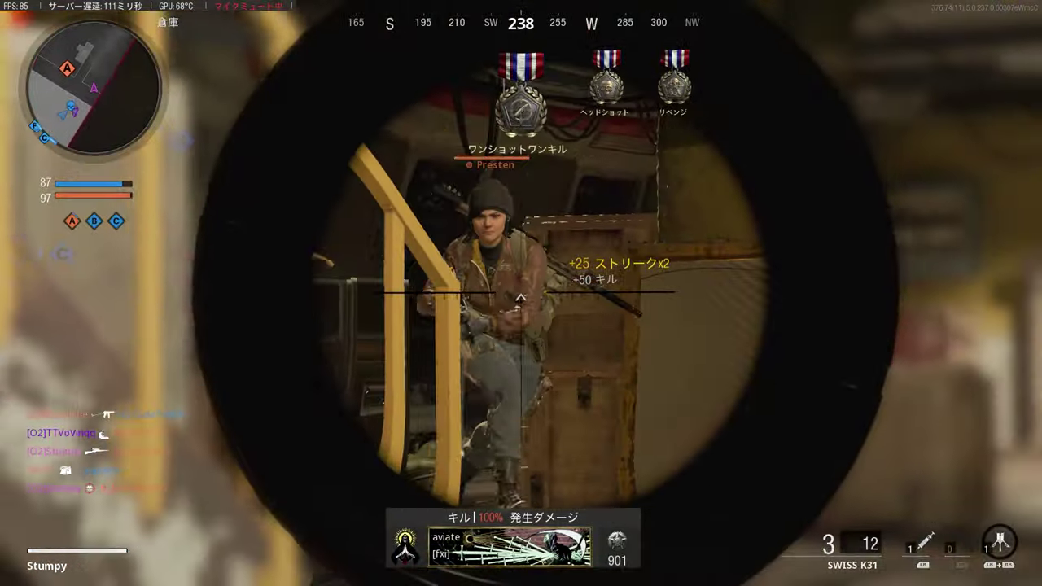
click(520, 293)
right_click(520, 293)
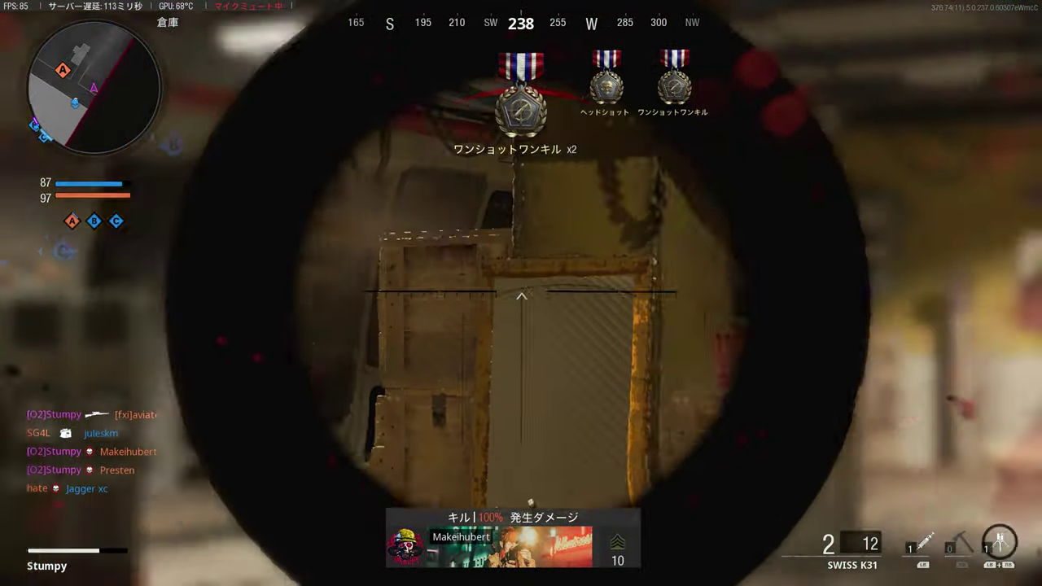
click(520, 293)
right_click(520, 293)
click(521, 293)
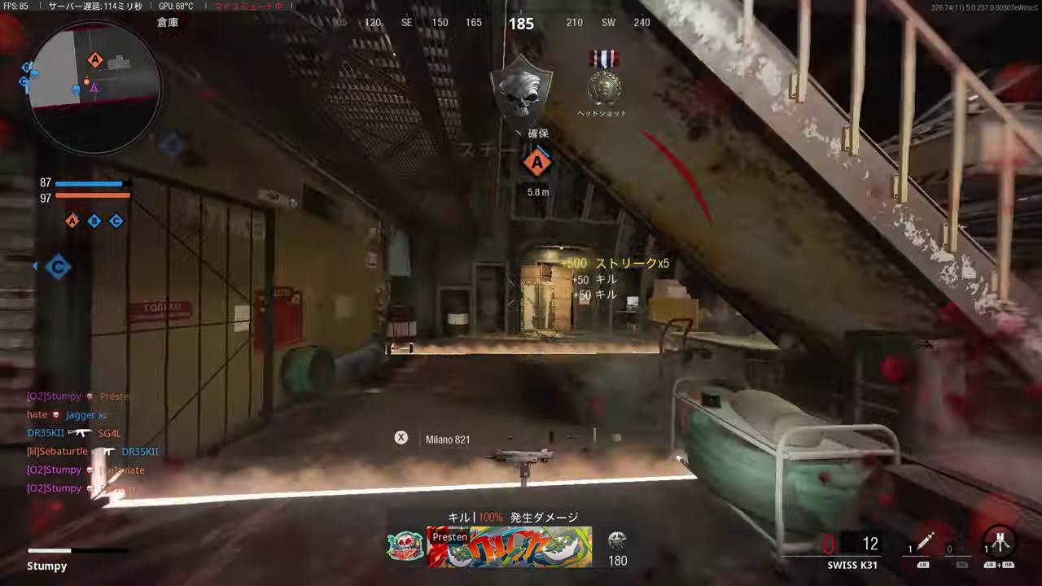
right_click(520, 293)
click(521, 293)
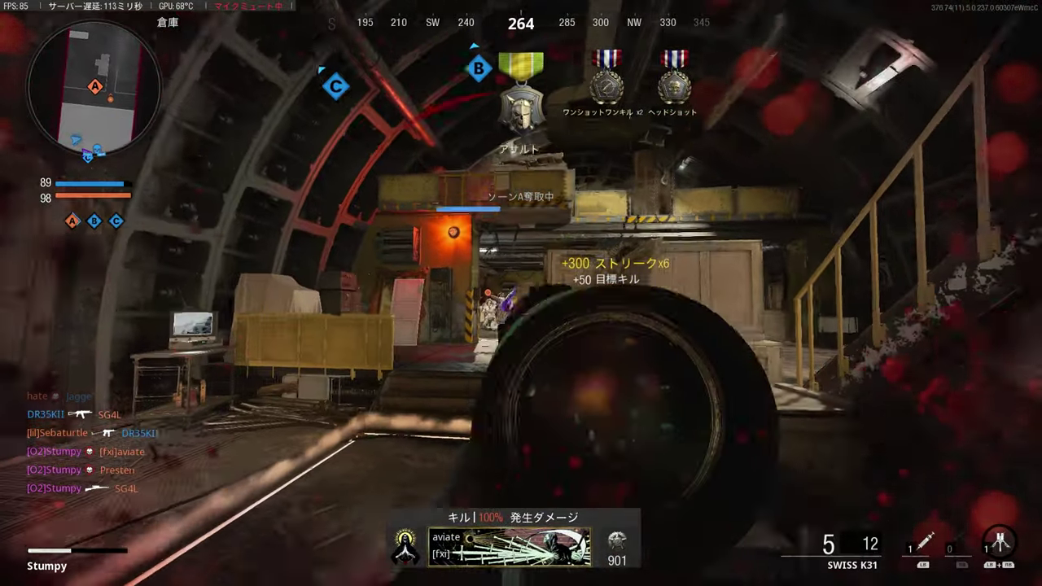
click(520, 293)
right_click(521, 293)
click(521, 293)
right_click(521, 293)
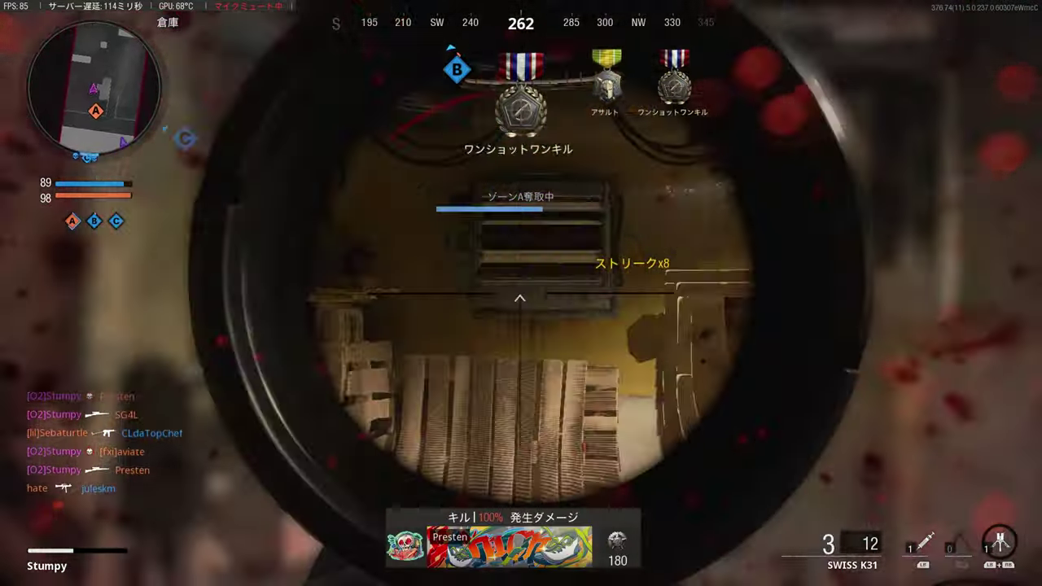
right_click(520, 293)
right_click(521, 293)
click(521, 293)
right_click(521, 293)
click(520, 293)
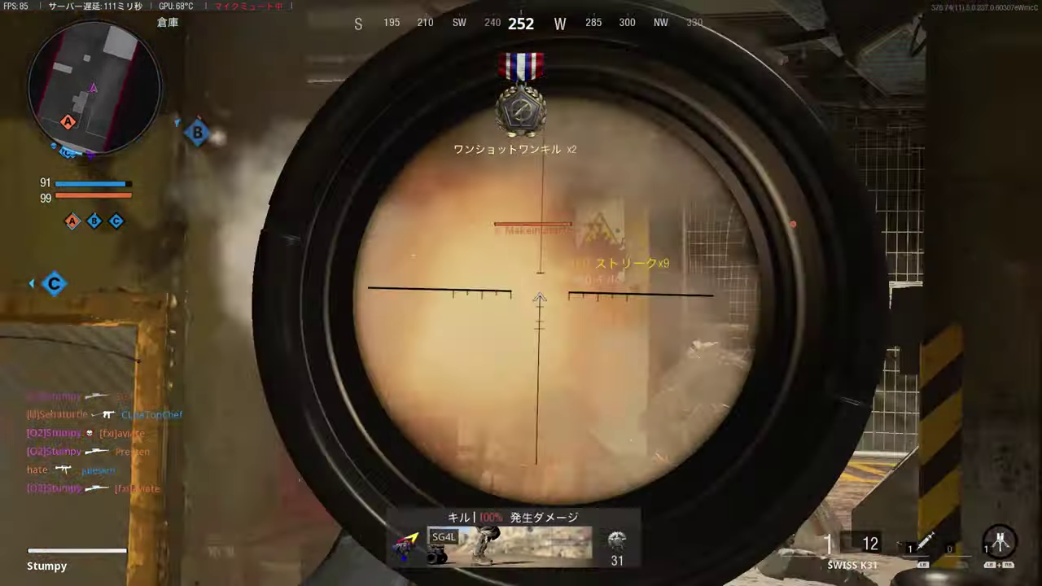
click(520, 293)
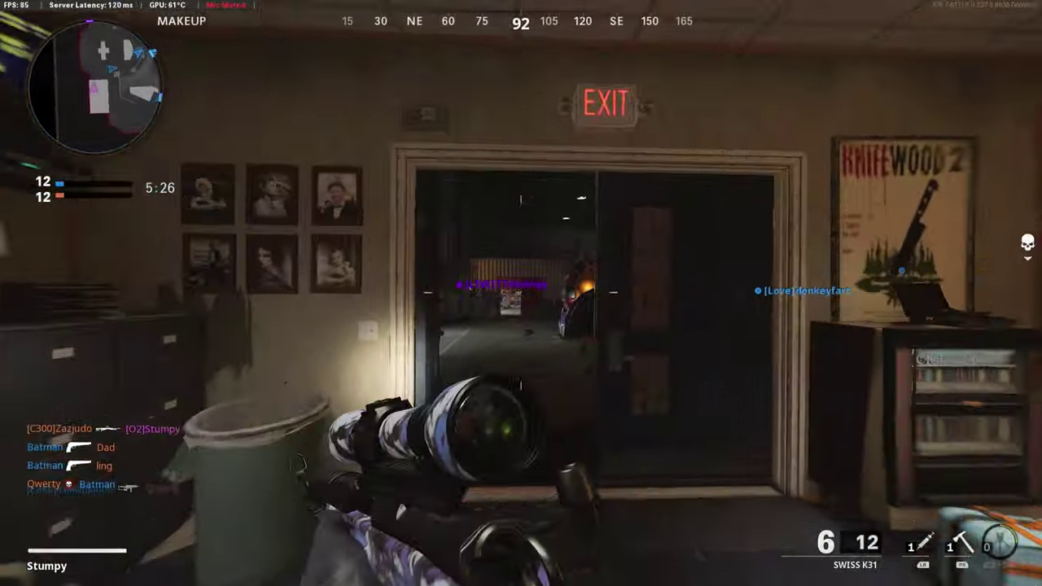
key(w)
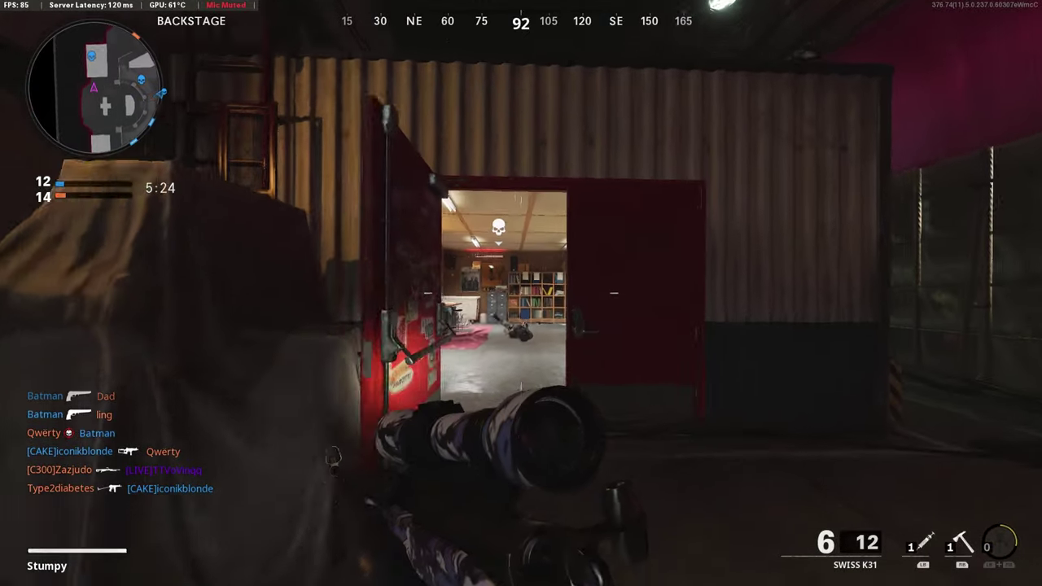
key(w)
right_click(521, 293)
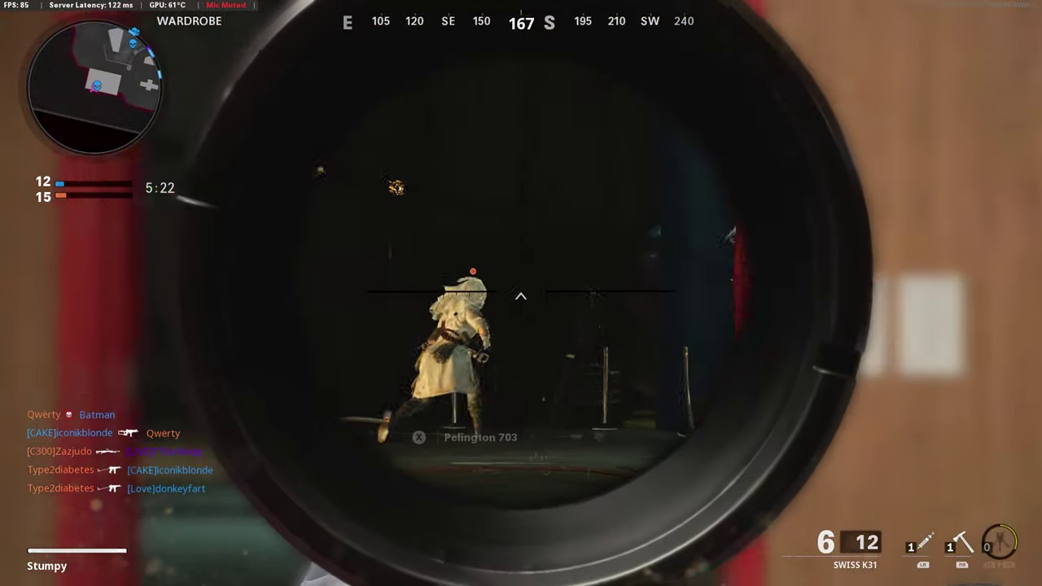
click(520, 293)
right_click(521, 292)
click(521, 293)
right_click(521, 293)
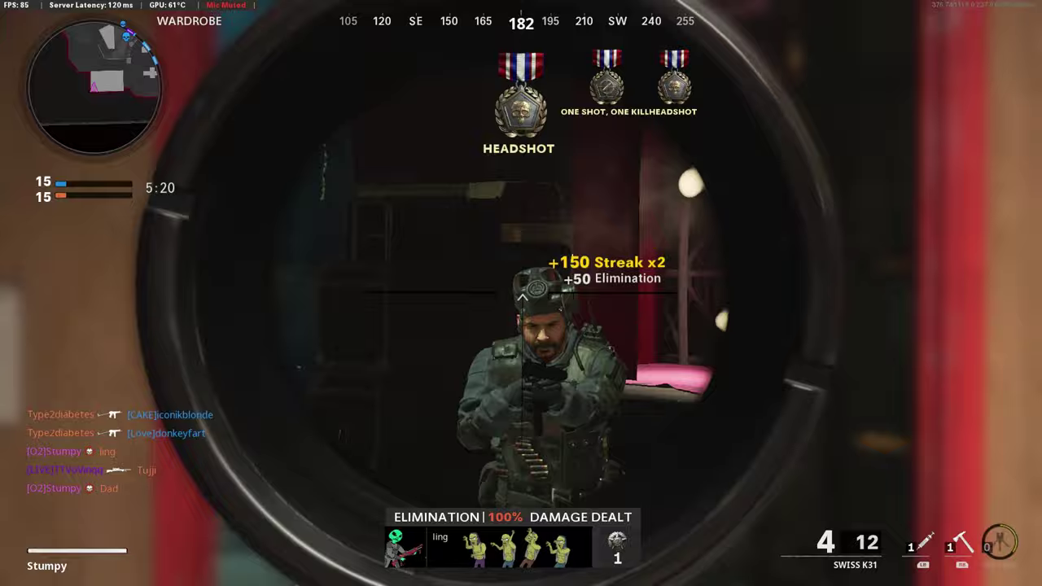
click(521, 292)
right_click(521, 293)
click(521, 293)
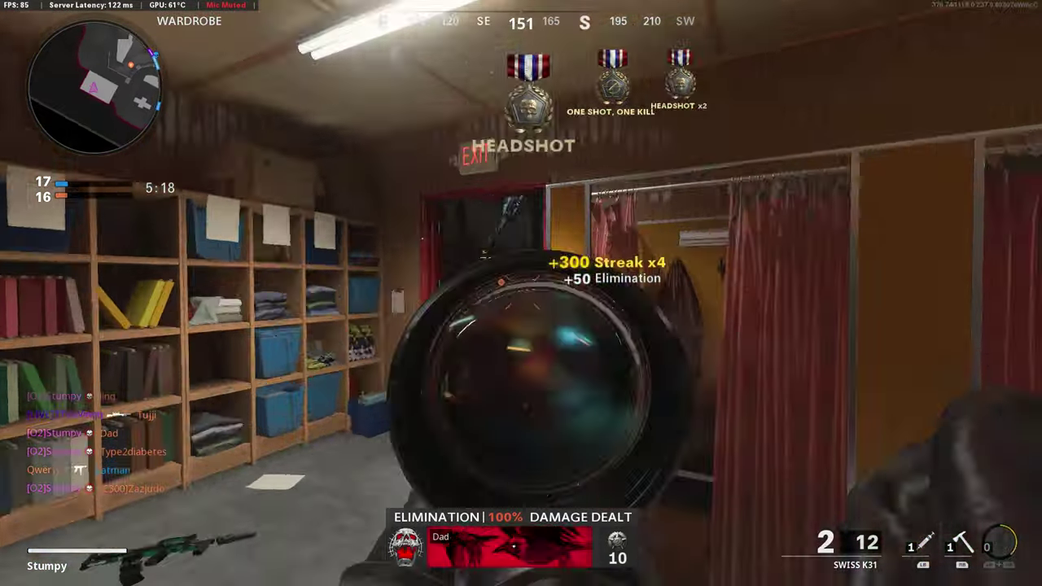
right_click(520, 293)
click(521, 293)
right_click(521, 293)
click(521, 293)
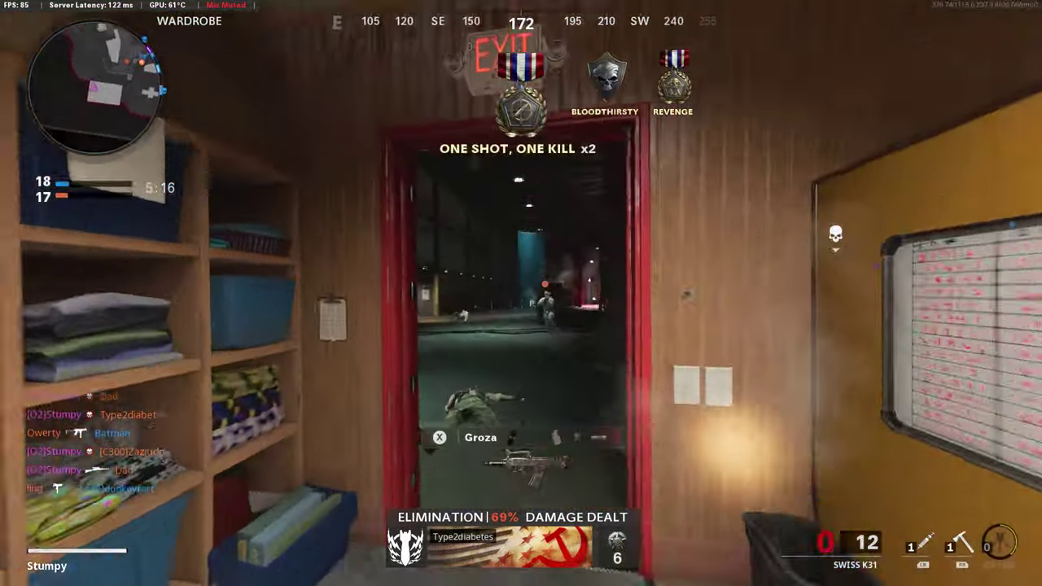
key(w)
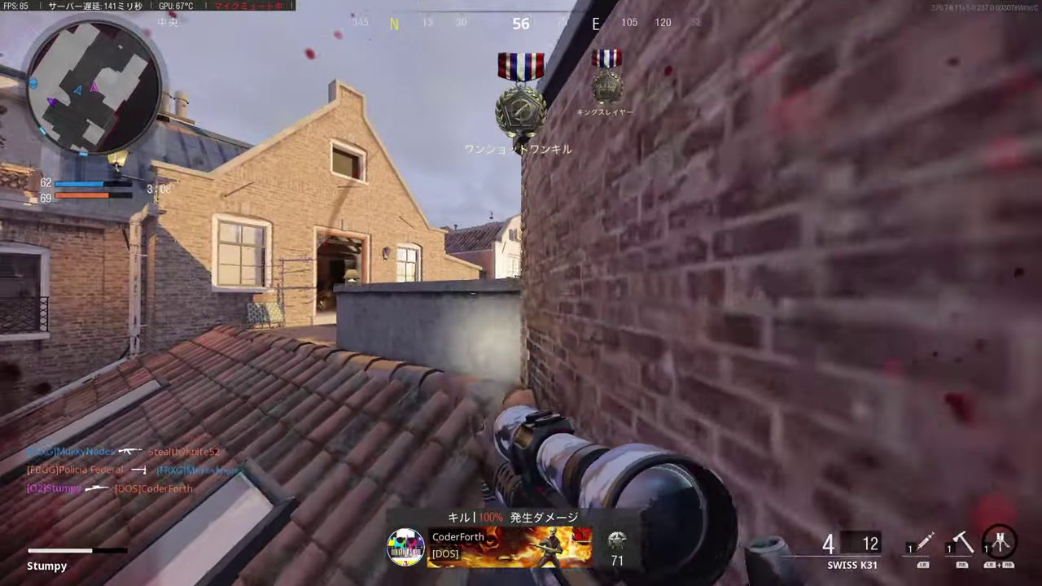
right_click(521, 293)
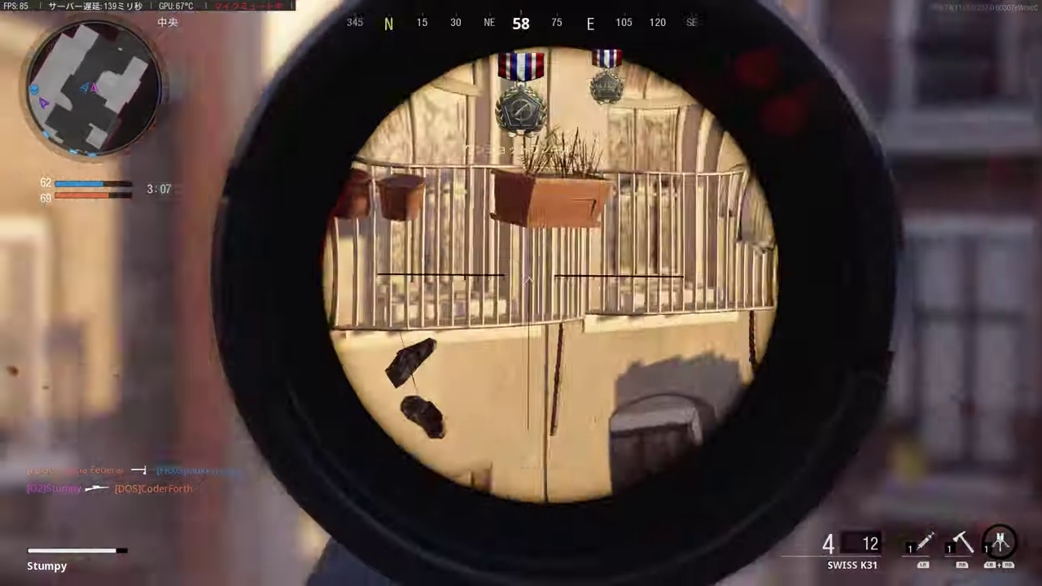
click(521, 293)
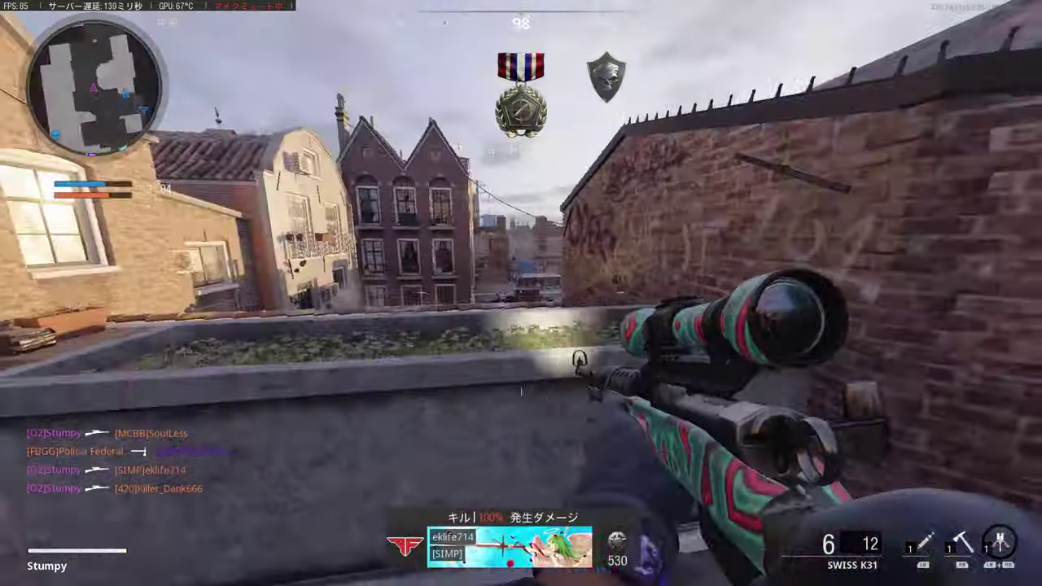
right_click(521, 293)
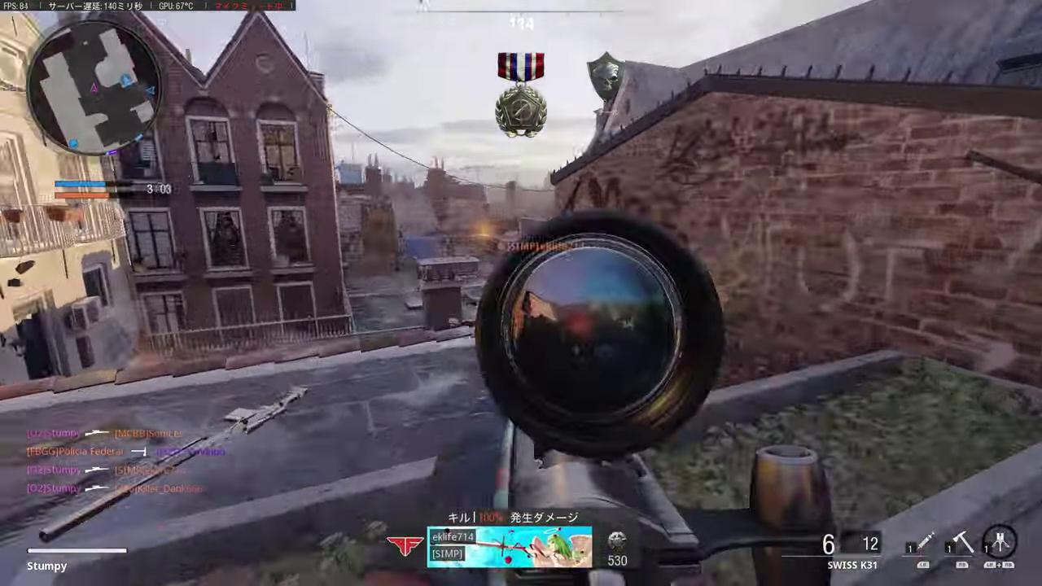
click(521, 293)
right_click(520, 293)
click(521, 293)
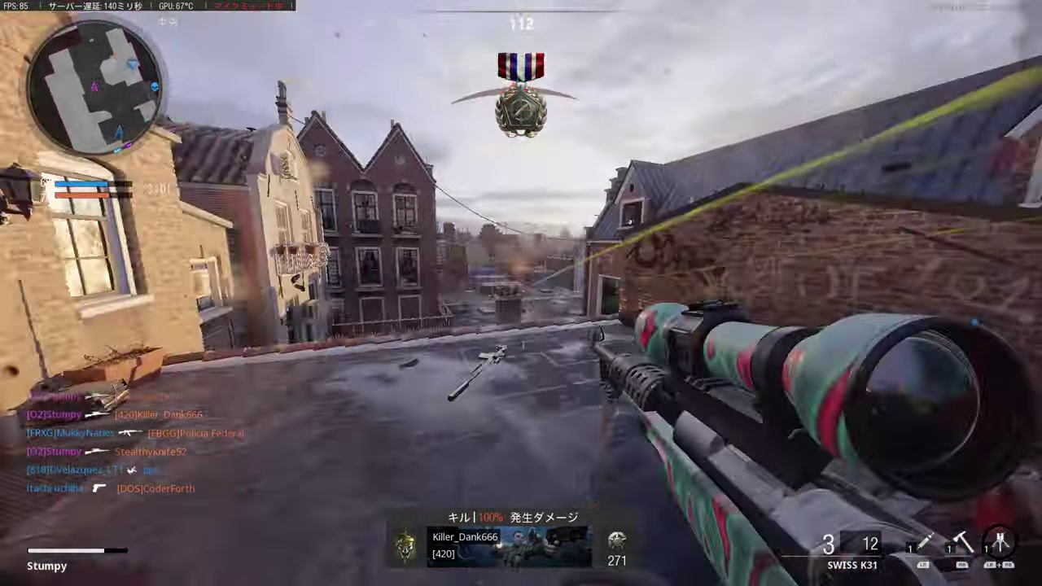
right_click(521, 293)
click(520, 293)
right_click(521, 293)
click(520, 293)
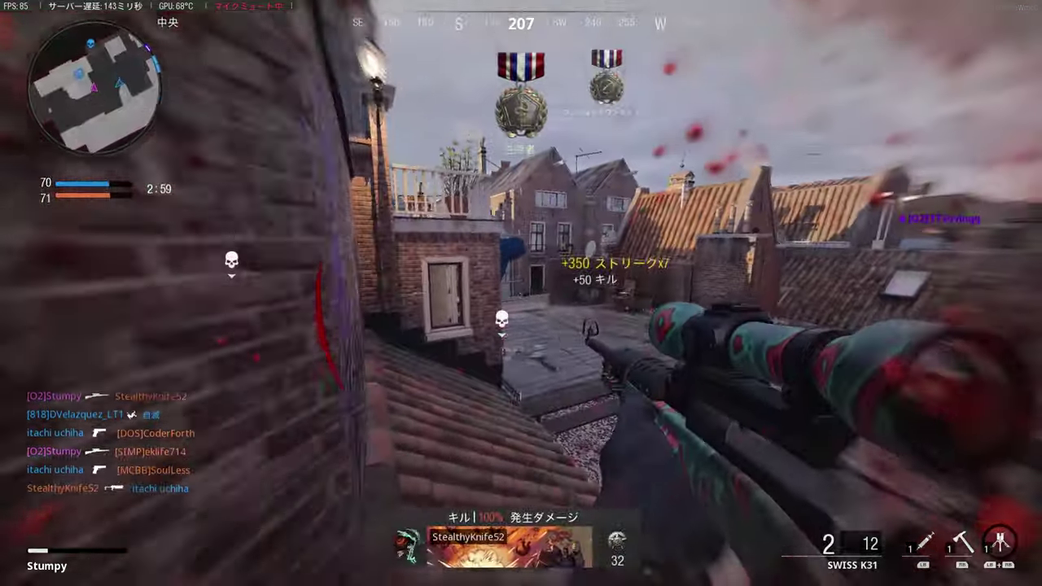
right_click(521, 293)
click(520, 293)
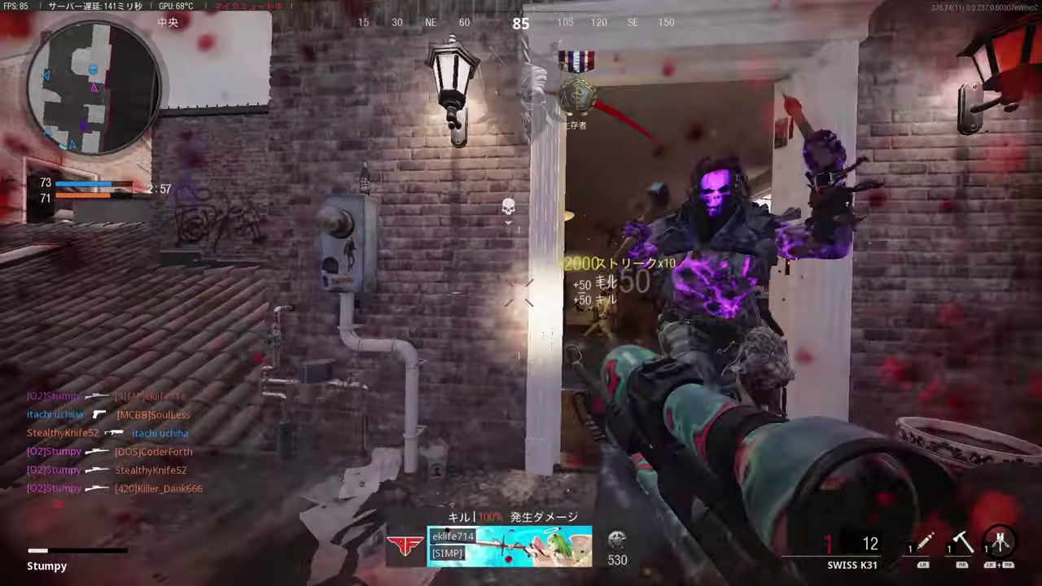
click(521, 293)
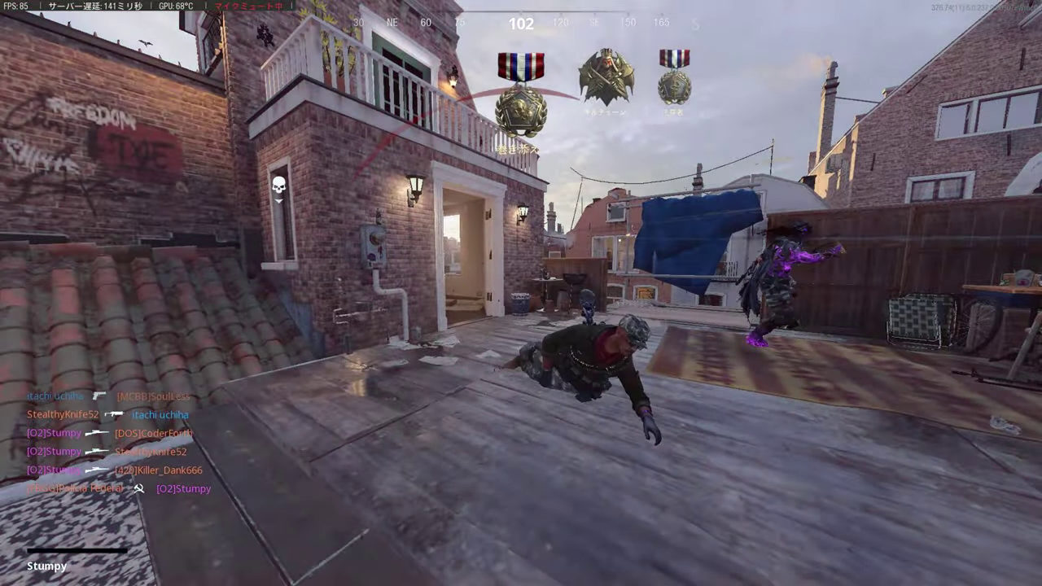
key(w)
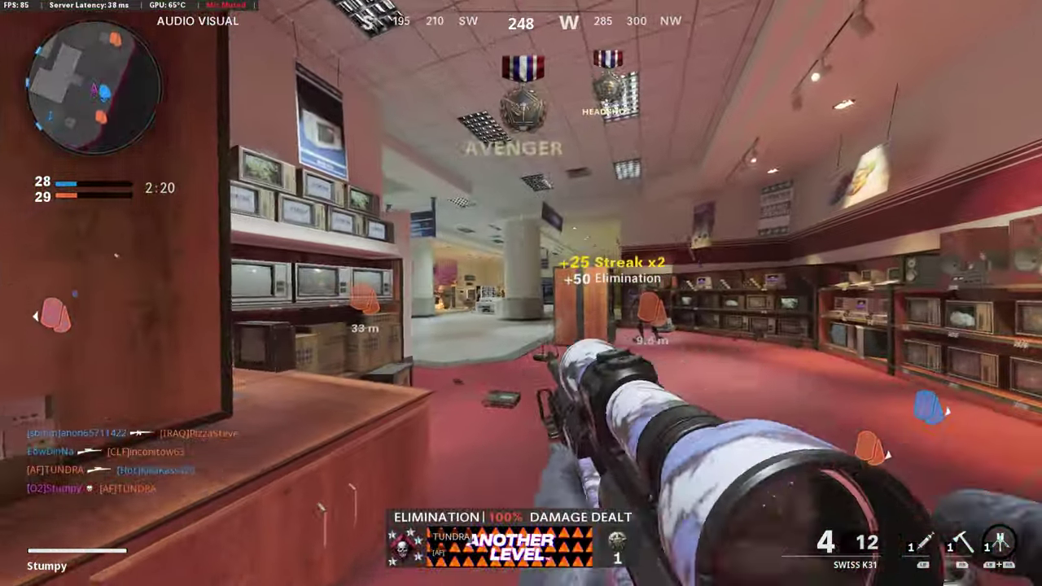
right_click(521, 293)
click(521, 293)
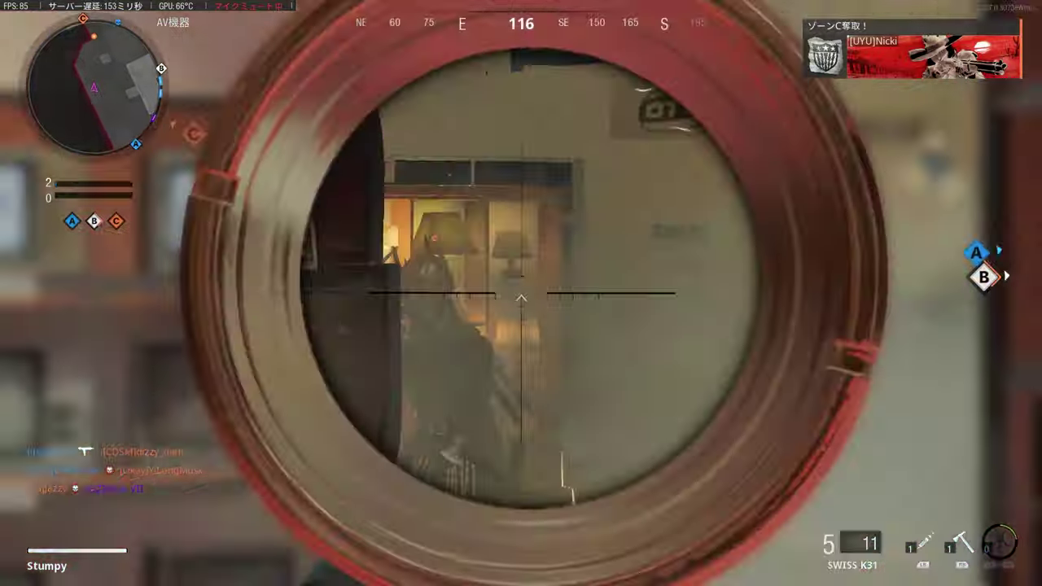
click(521, 293)
click(520, 293)
right_click(521, 293)
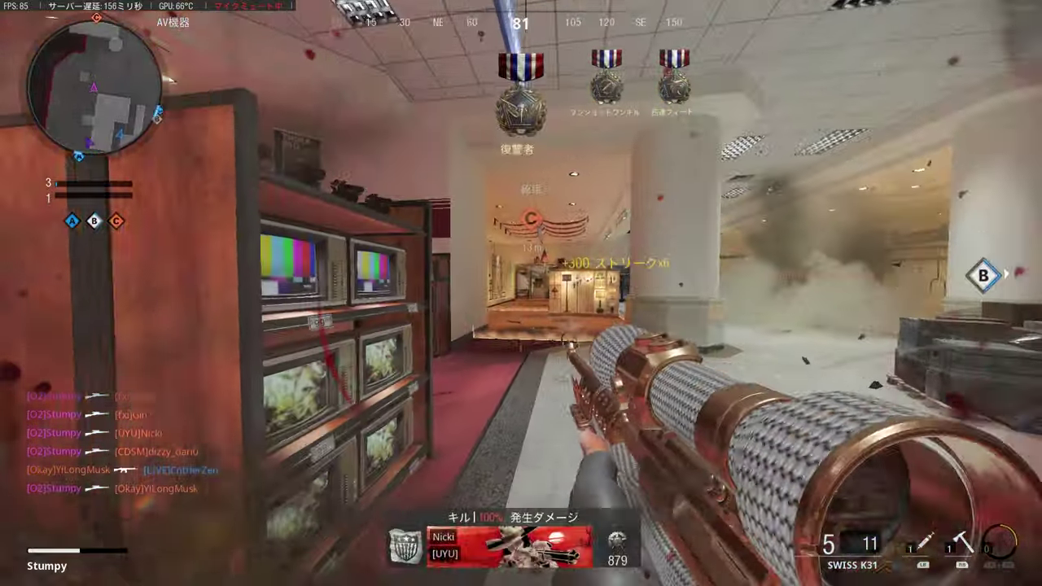
right_click(520, 293)
click(521, 293)
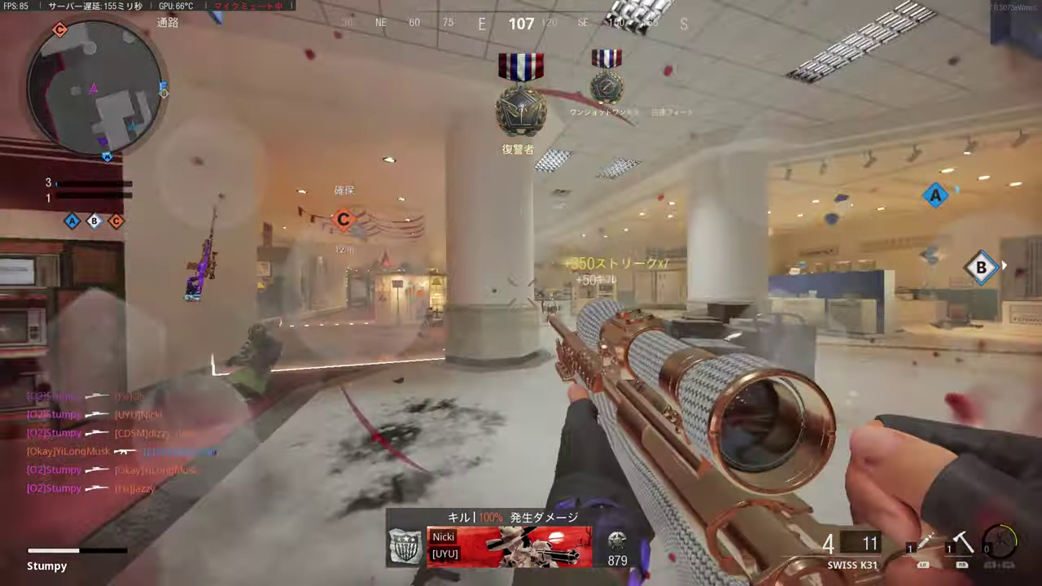
right_click(520, 293)
click(521, 293)
right_click(521, 293)
click(520, 293)
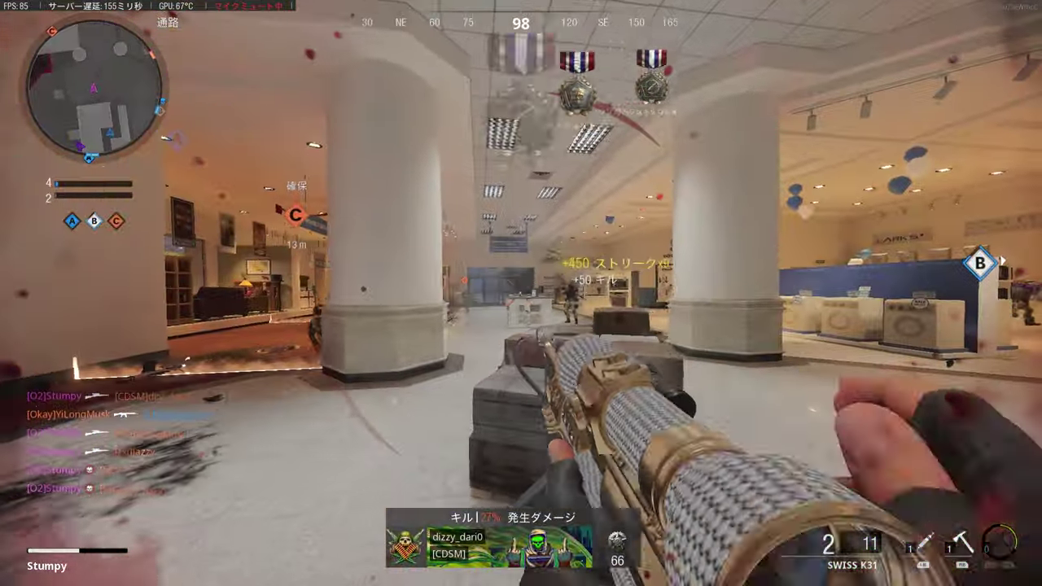
right_click(521, 293)
click(521, 293)
right_click(521, 293)
click(521, 293)
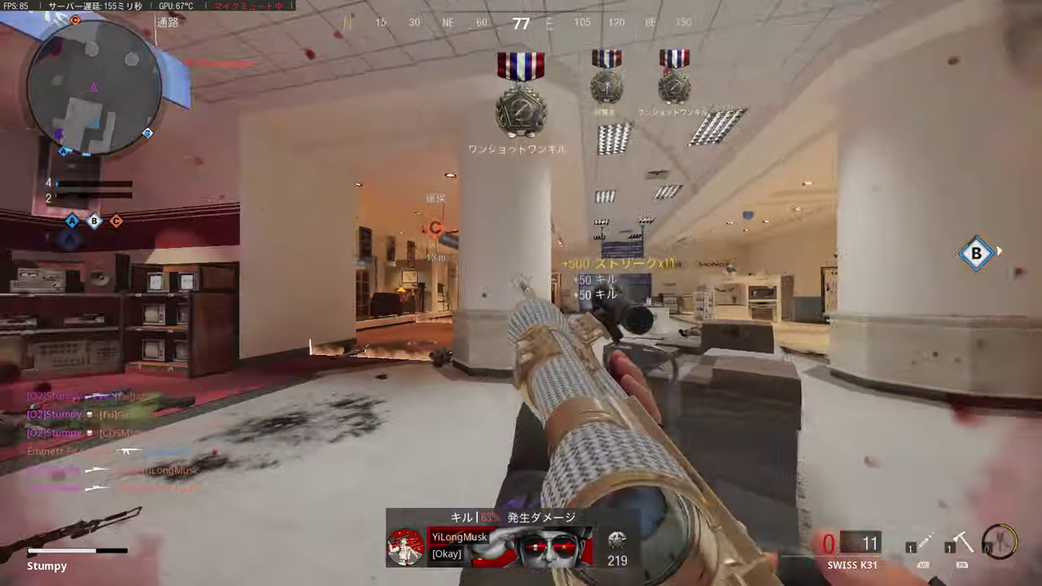
key(w)
right_click(521, 293)
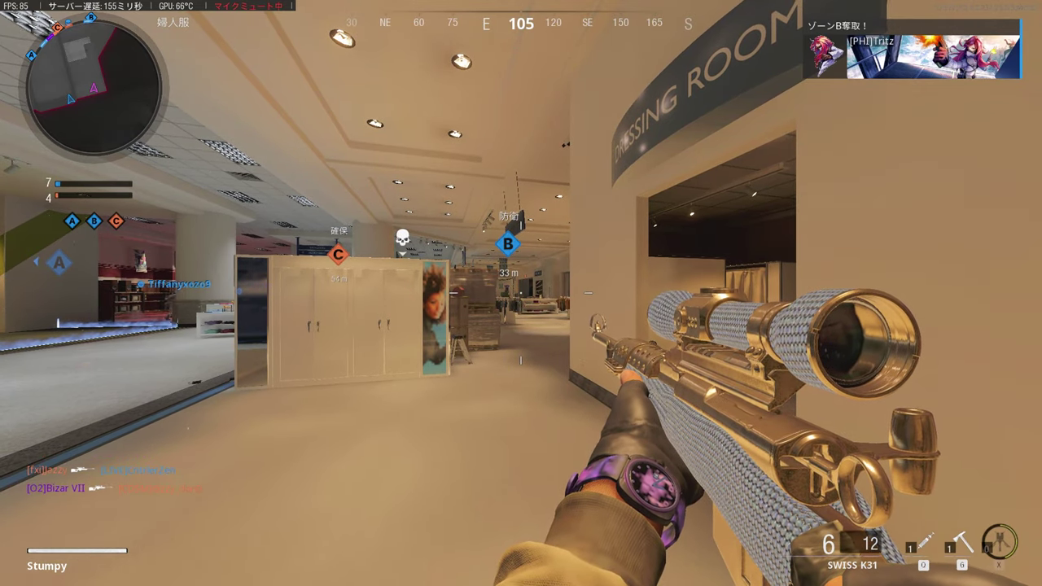
key(w)
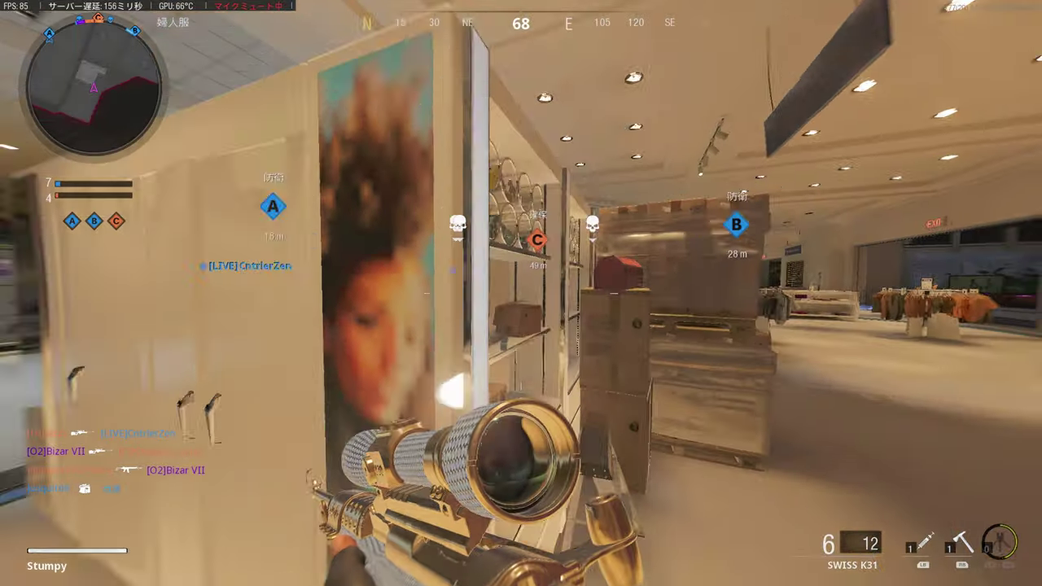
key(w)
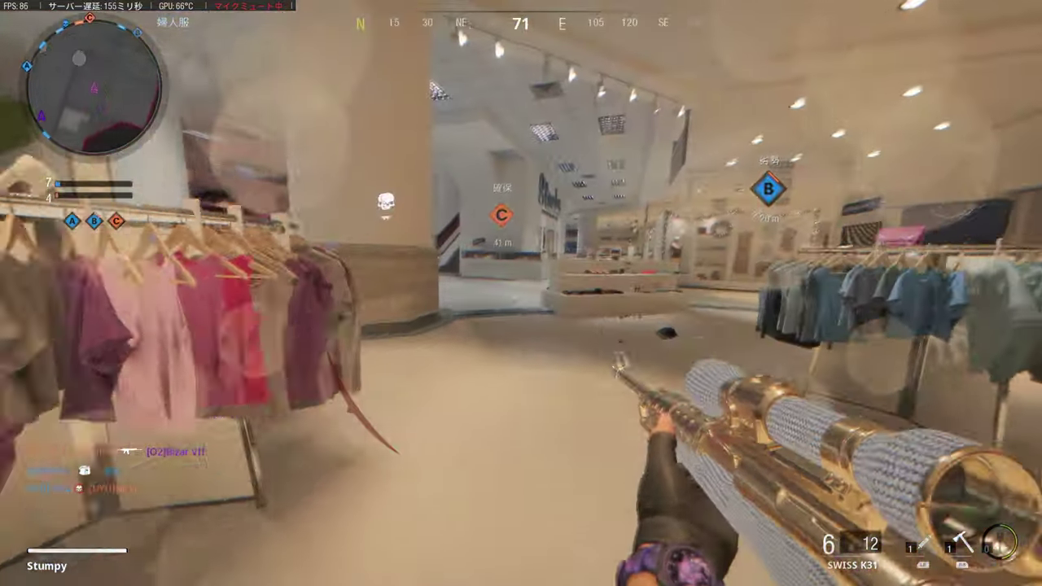